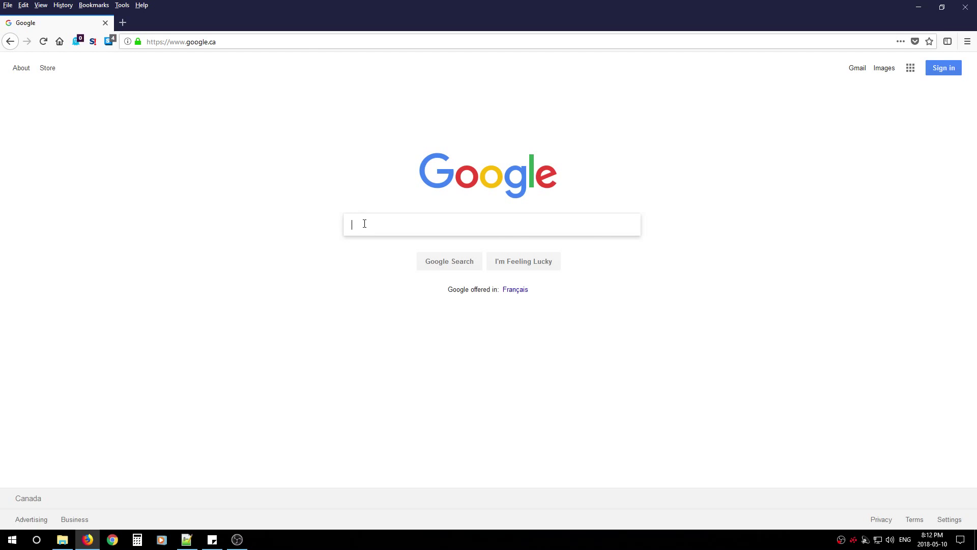
{"action": "type", "text": "Forticlient"}
- Run the Google search for Forticlient
{"action": "key", "text": "Return"}
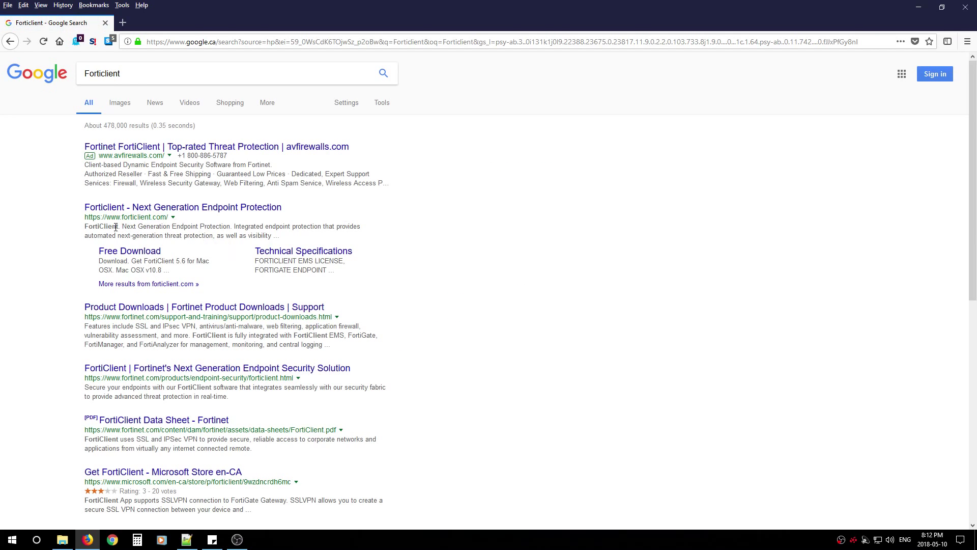
- From the official FortiClient site, start downloading FortiClient 5.6 for Windows
{"action": "left_click", "coordinate": [156, 210]}
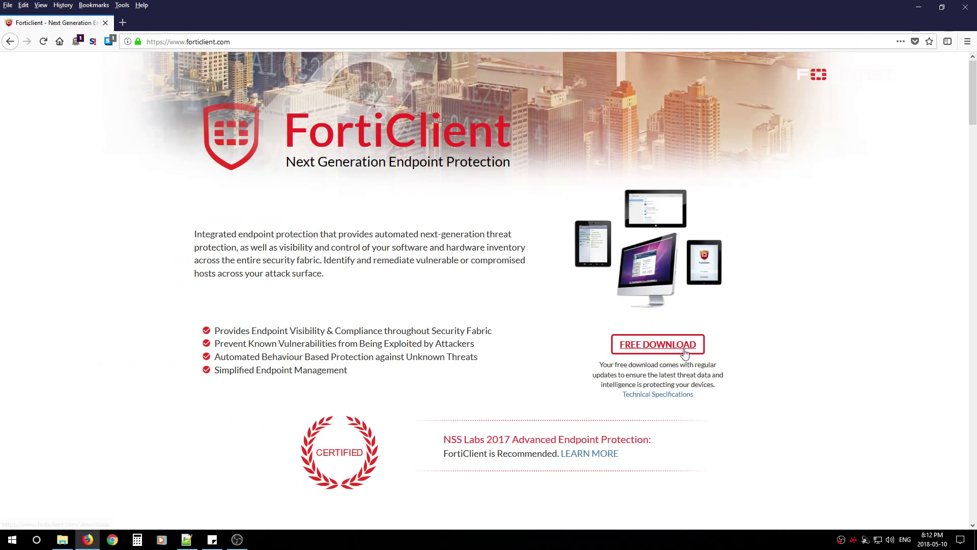
{"action": "left_click", "coordinate": [666, 345]}
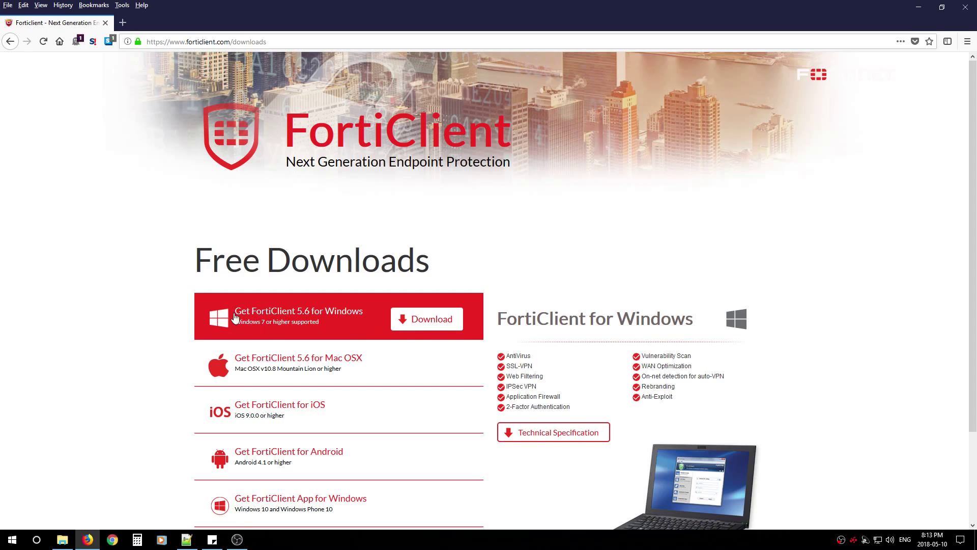
{"action": "left_click", "coordinate": [442, 322]}
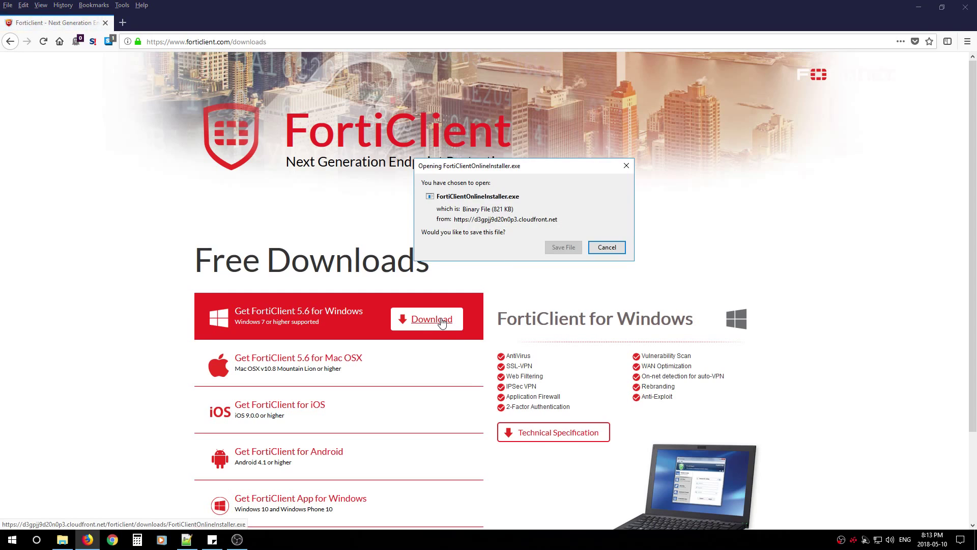
- Dismiss the download prompt and run the downloaded FortiClientOnlineInstaller.exe
{"action": "left_click_drag", "start_coordinate": [573, 175], "coordinate": [511, 192]}
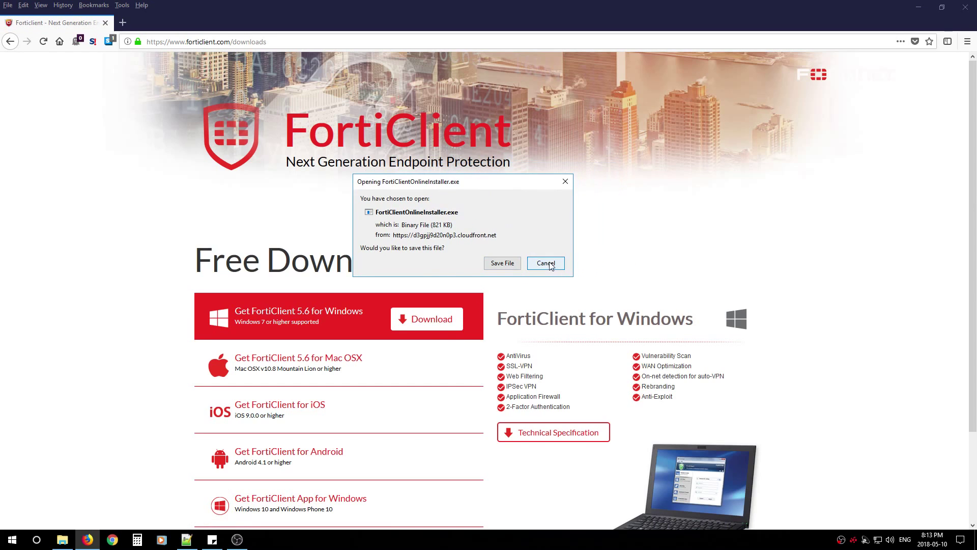
{"action": "left_click", "coordinate": [501, 265]}
{"action": "left_click", "coordinate": [965, 10]}
{"action": "left_click", "coordinate": [62, 539]}
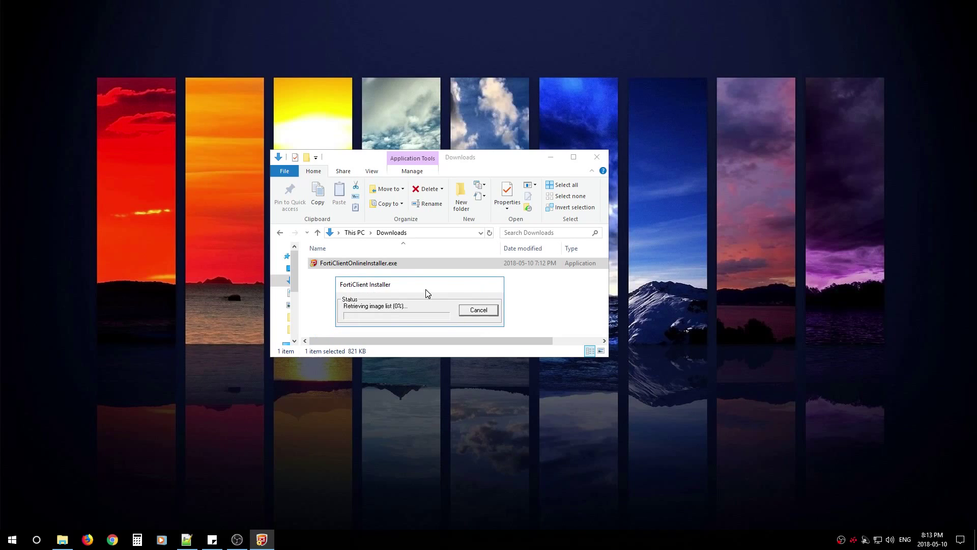
- Let the online installer download its image, keeping its progress window in view
{"action": "left_click", "coordinate": [550, 157]}
{"action": "left_click_drag", "start_coordinate": [440, 285], "coordinate": [469, 229]}
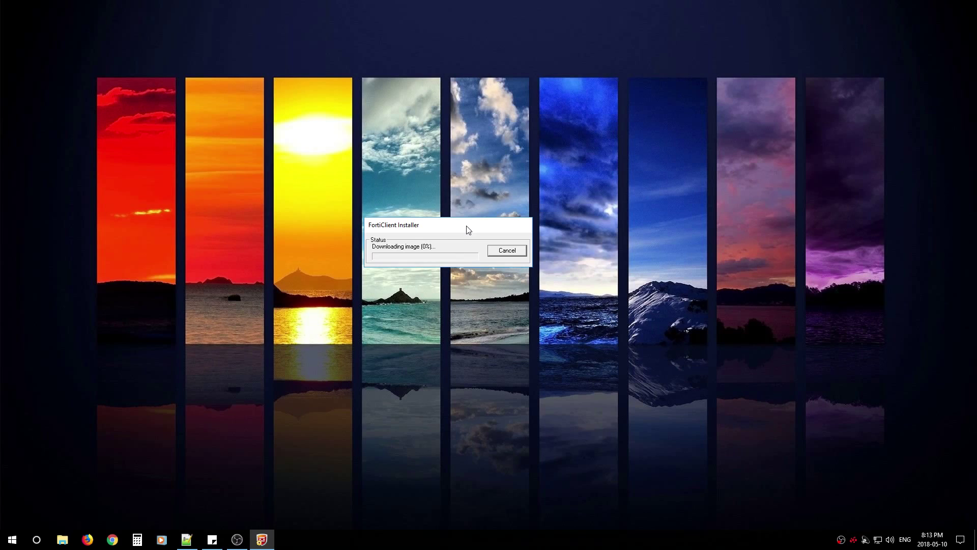
{"action": "left_click_drag", "start_coordinate": [451, 228], "coordinate": [431, 205]}
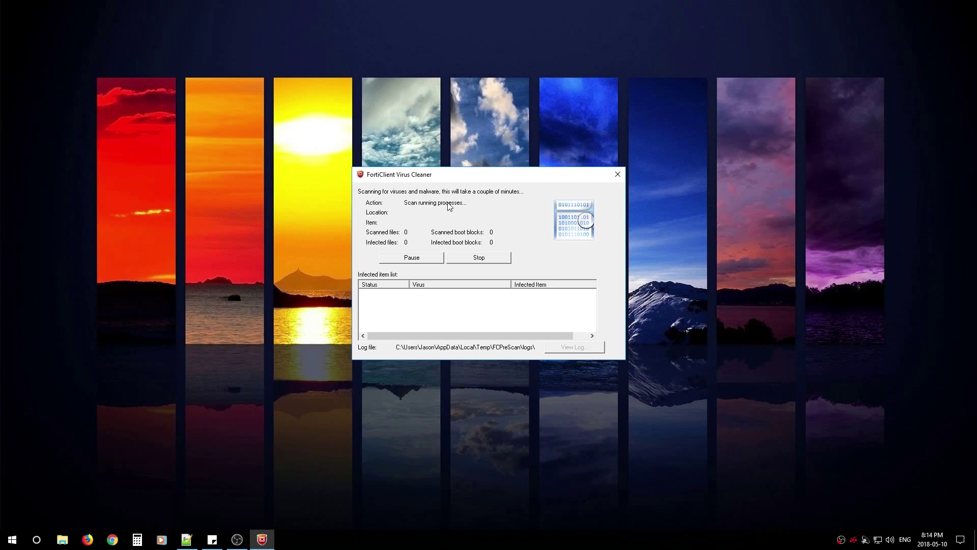
{"action": "left_click_drag", "start_coordinate": [472, 176], "coordinate": [434, 154]}
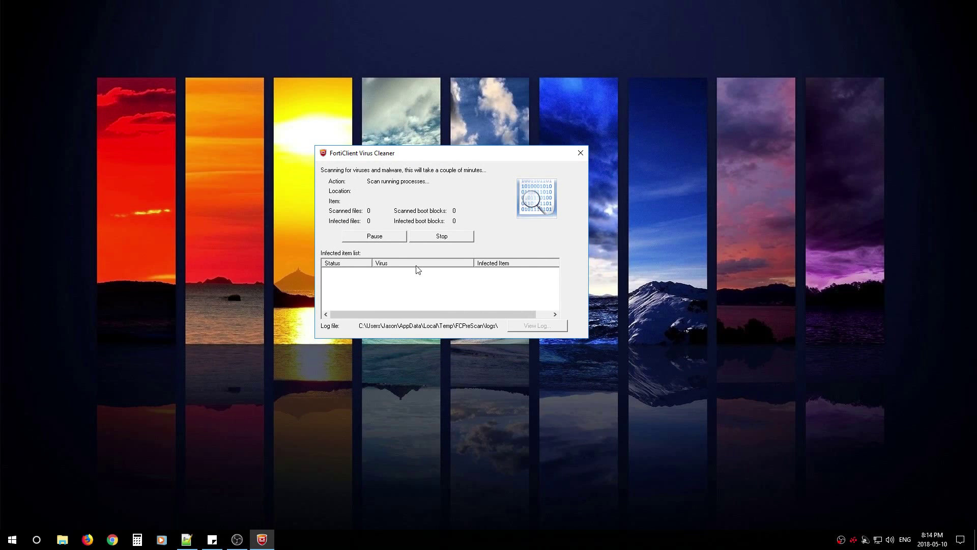
- Stop the pre-install Virus Cleaner scan and continue to the setup wizard
{"action": "left_click", "coordinate": [437, 238]}
{"action": "left_click", "coordinate": [442, 237]}
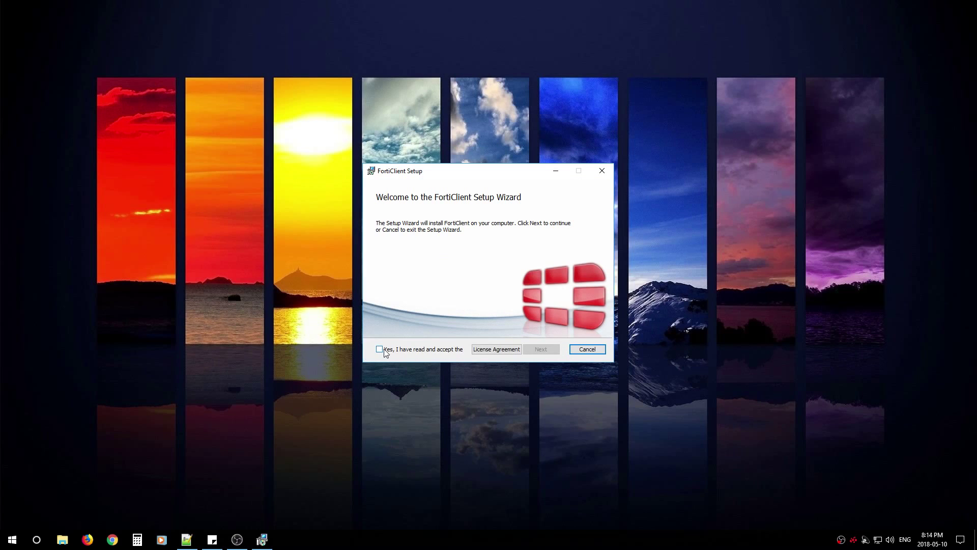
- Accept the license and choose Additional Security Features with AntiVirus and Web Filtering
{"action": "left_click", "coordinate": [387, 352]}
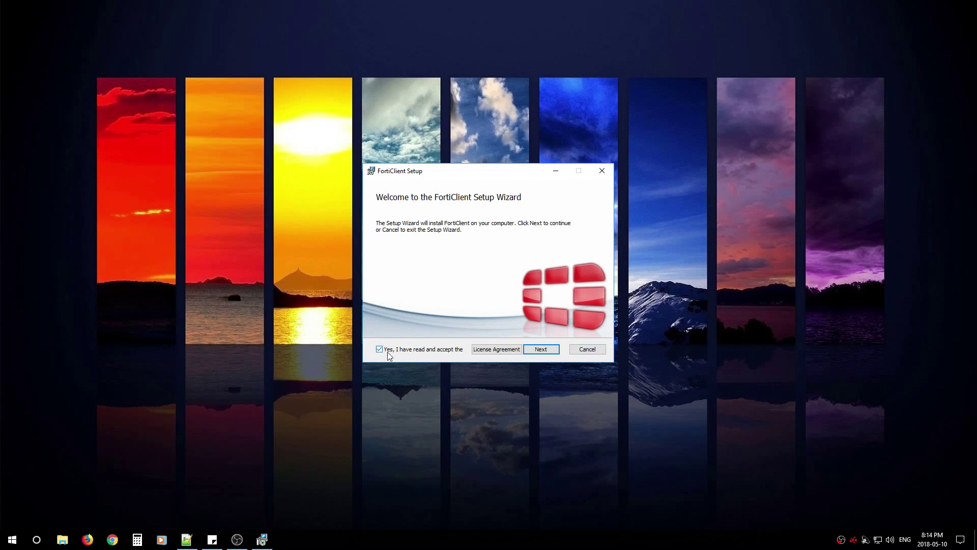
{"action": "left_click", "coordinate": [542, 350]}
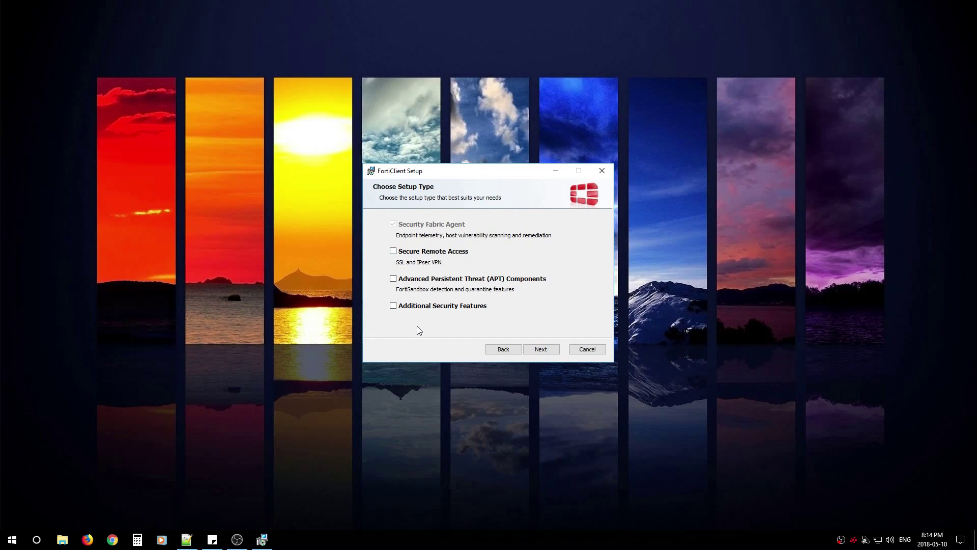
{"action": "left_click", "coordinate": [393, 307]}
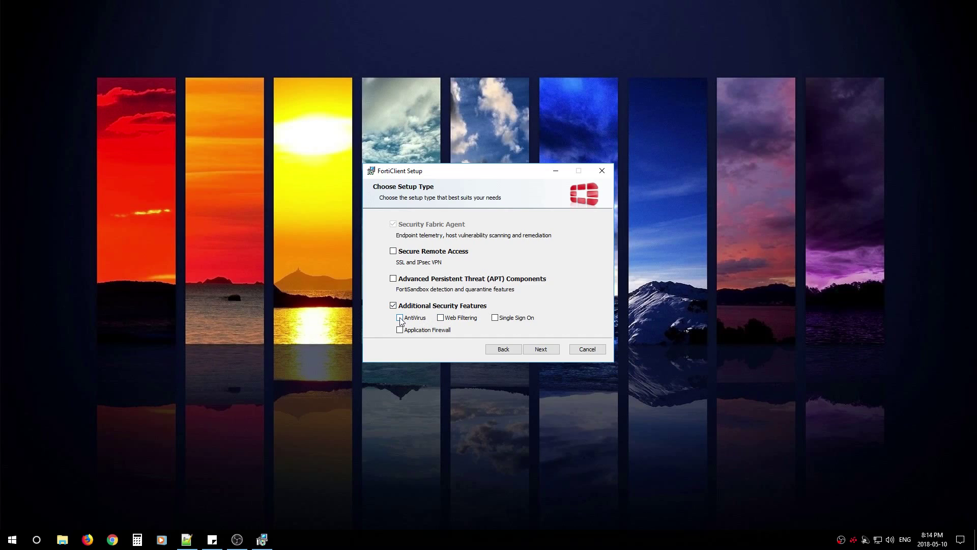
{"action": "left_click", "coordinate": [401, 318]}
{"action": "left_click", "coordinate": [441, 318]}
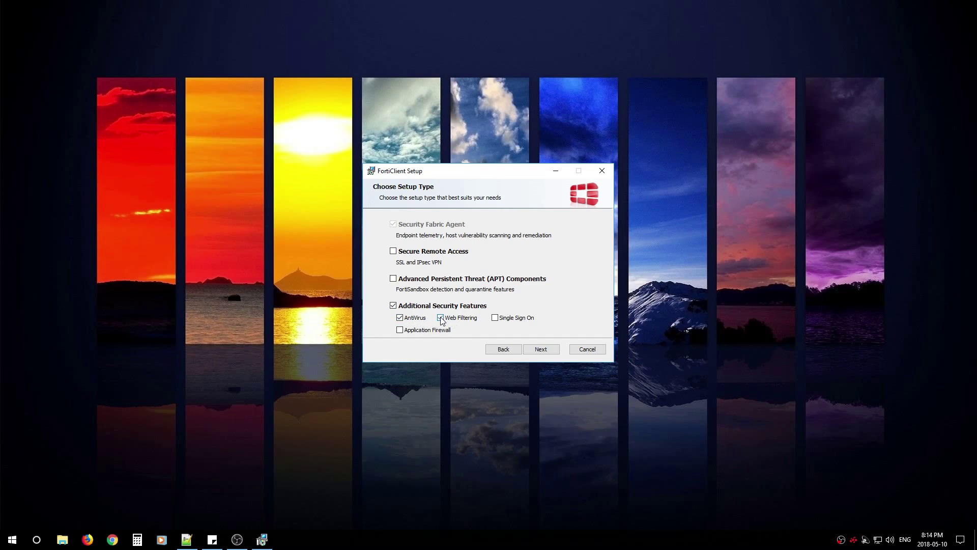
- Install FortiClient into the default folder and finish the setup wizard
{"action": "left_click", "coordinate": [544, 349]}
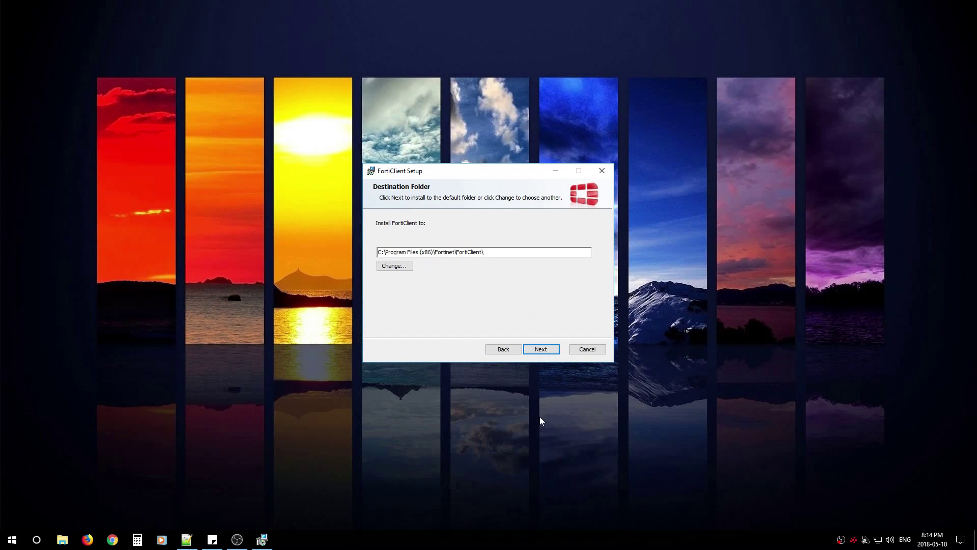
{"action": "left_click", "coordinate": [541, 351]}
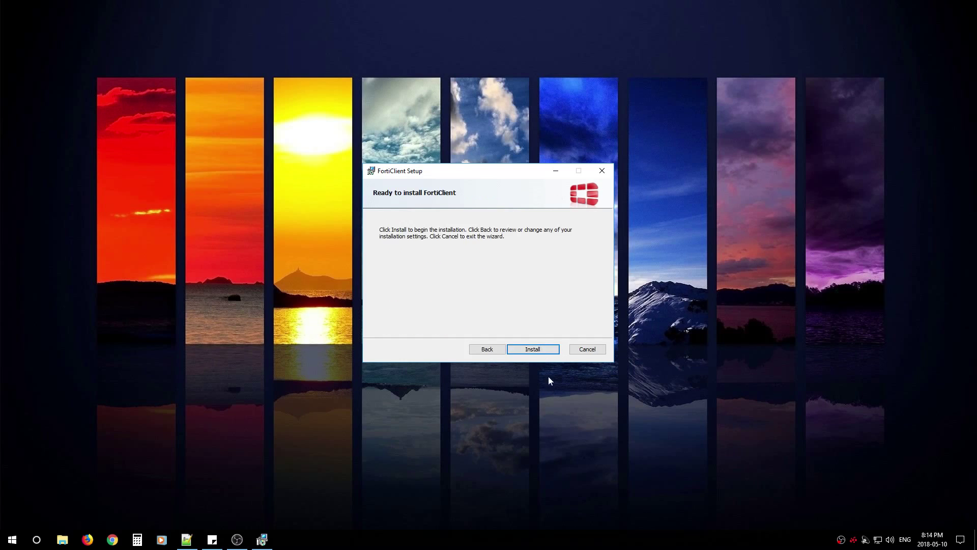
{"action": "left_click", "coordinate": [532, 350]}
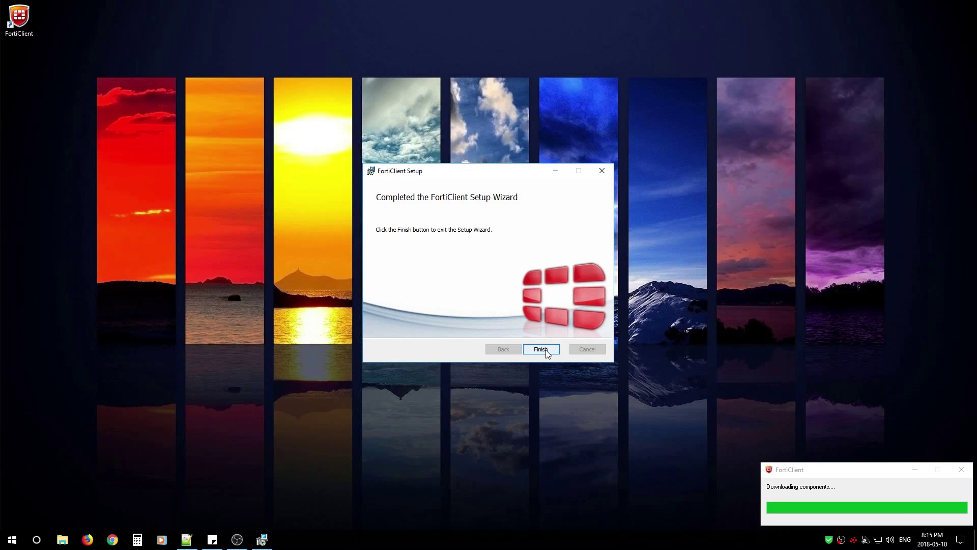
{"action": "left_click", "coordinate": [543, 349]}
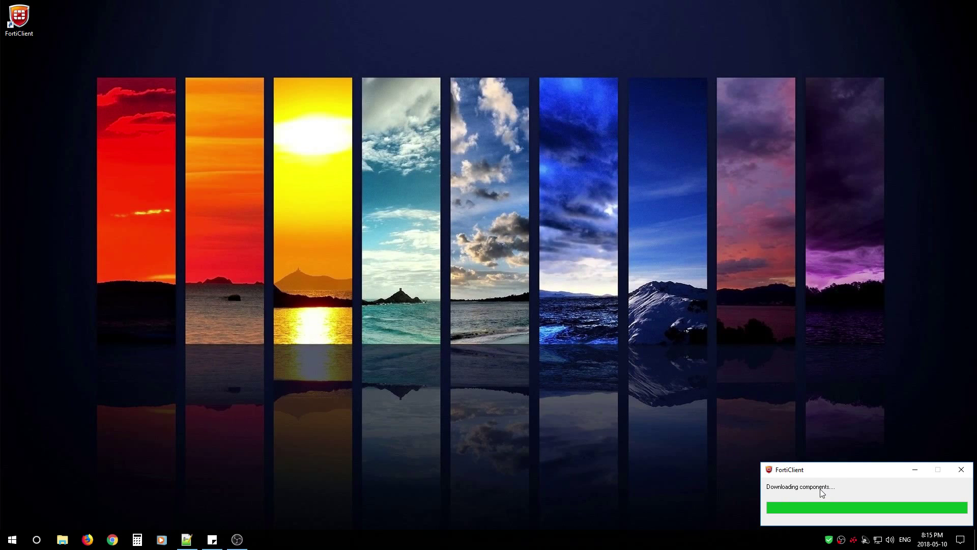
- Launch FortiClient from its desktop shortcut as administrator
{"action": "left_click_drag", "start_coordinate": [21, 14], "coordinate": [32, 223]}
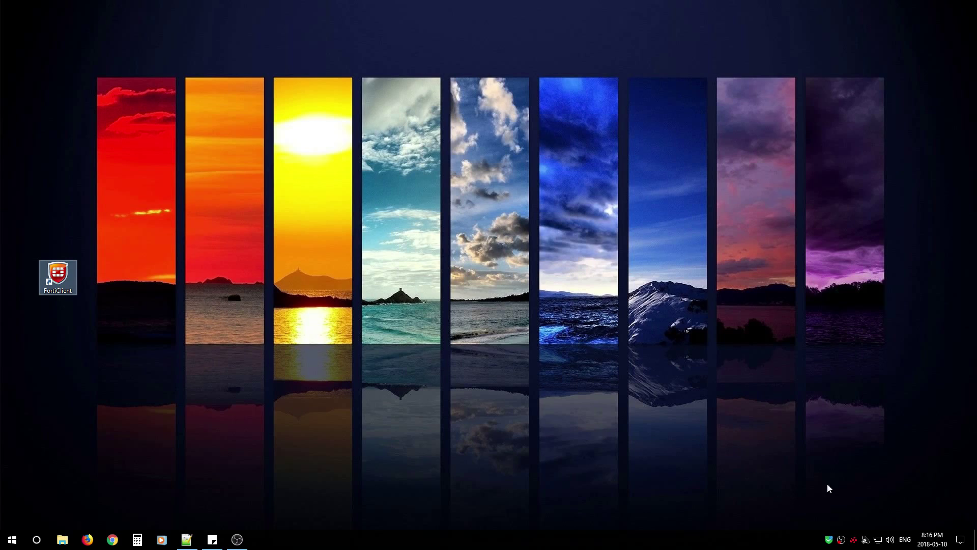
{"action": "right_click", "coordinate": [62, 273]}
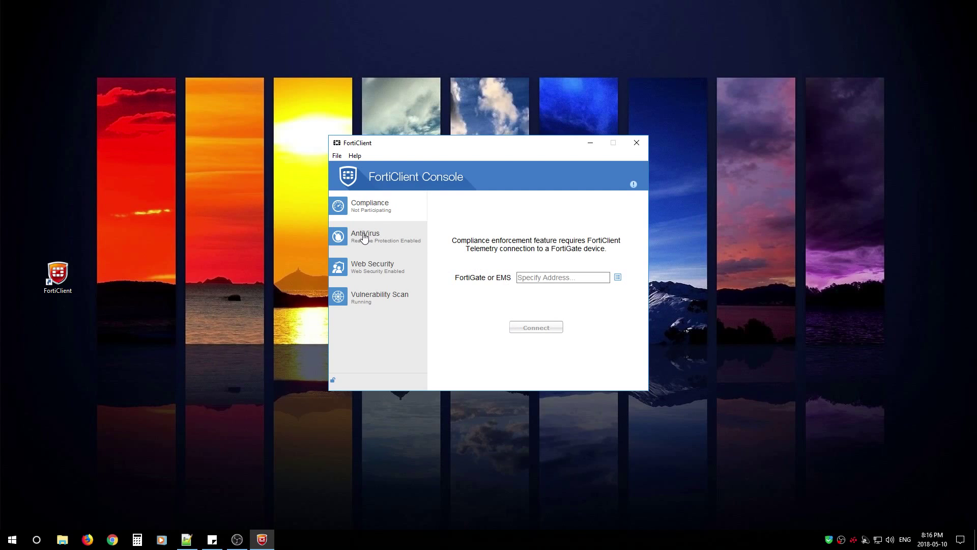
- Enable exploit prevention in the AntiVirus realtime protection settings
{"action": "left_click", "coordinate": [369, 235]}
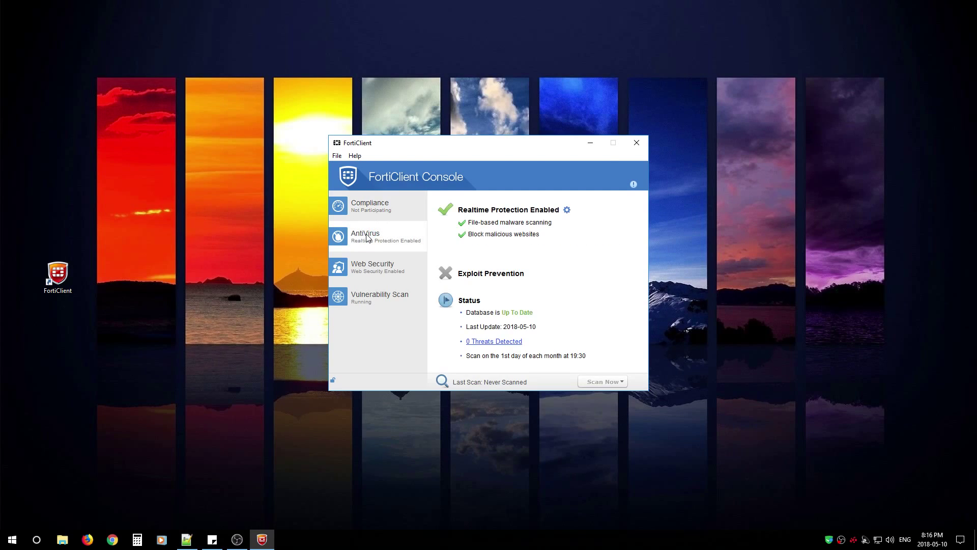
{"action": "left_click", "coordinate": [567, 210]}
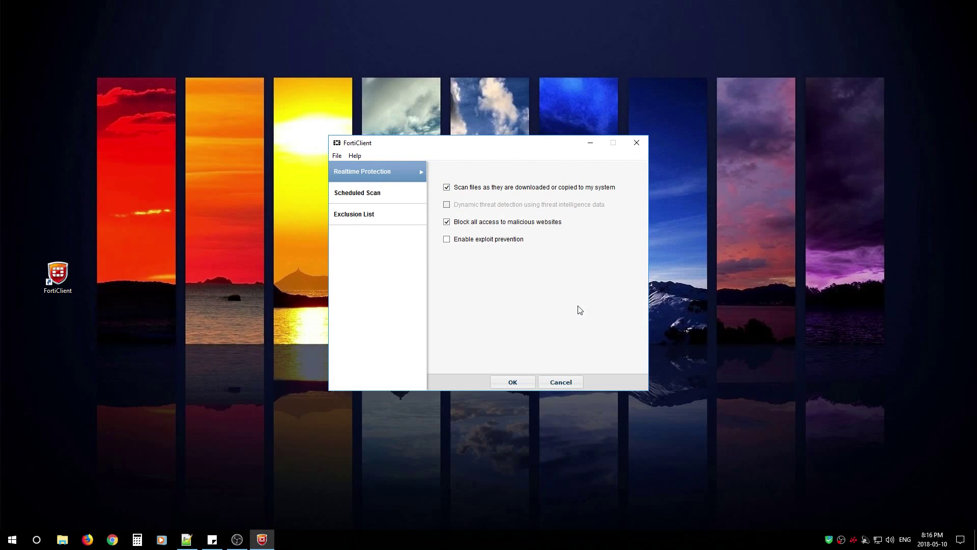
{"action": "left_click", "coordinate": [447, 239]}
- Review the Scheduled Scan and Exclusion List options and save the antivirus settings
{"action": "left_click", "coordinate": [366, 195]}
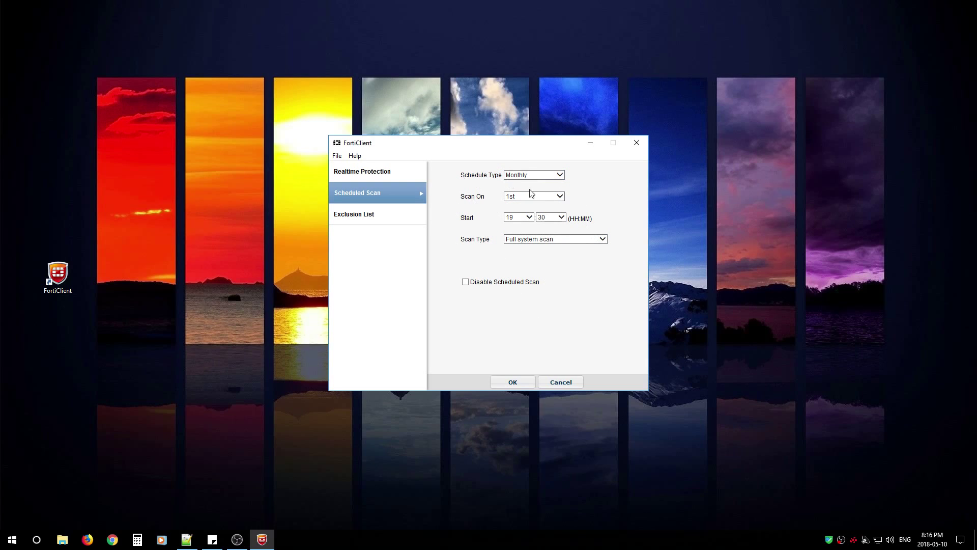
{"action": "left_click_drag", "start_coordinate": [480, 146], "coordinate": [494, 176]}
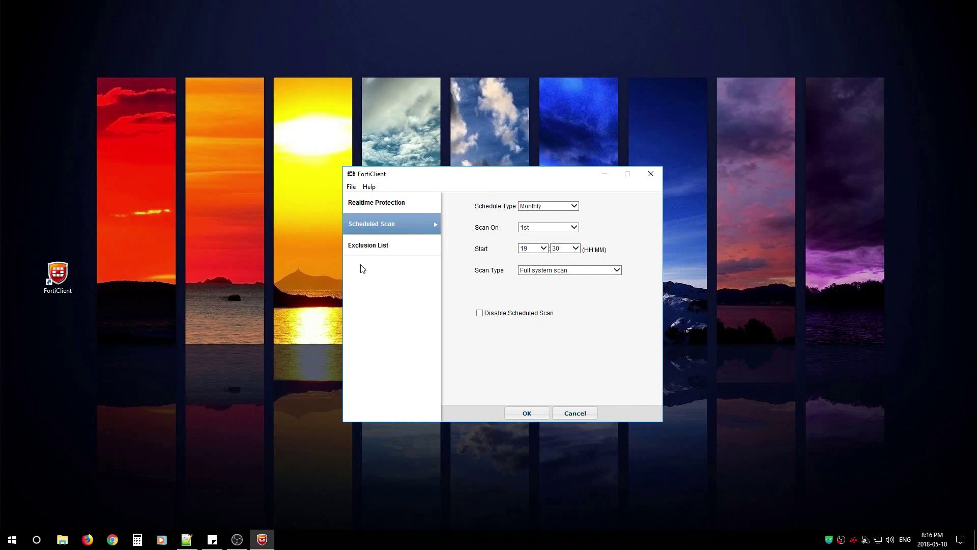
{"action": "left_click", "coordinate": [383, 245]}
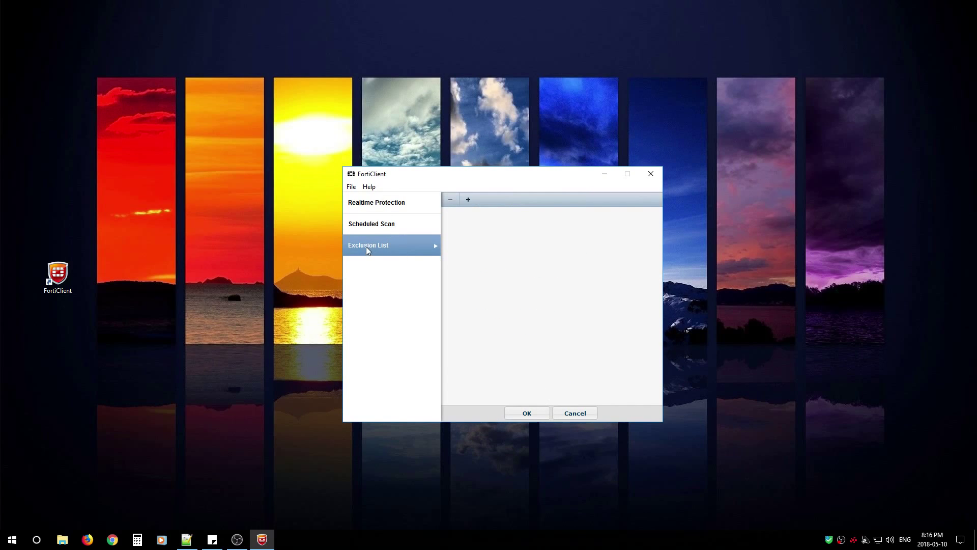
{"action": "left_click", "coordinate": [468, 199]}
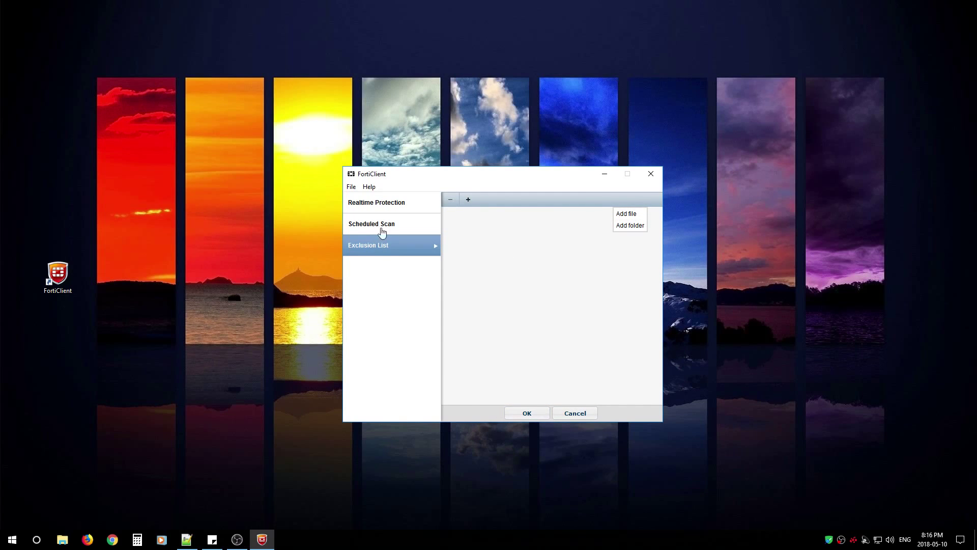
{"action": "left_click", "coordinate": [383, 208]}
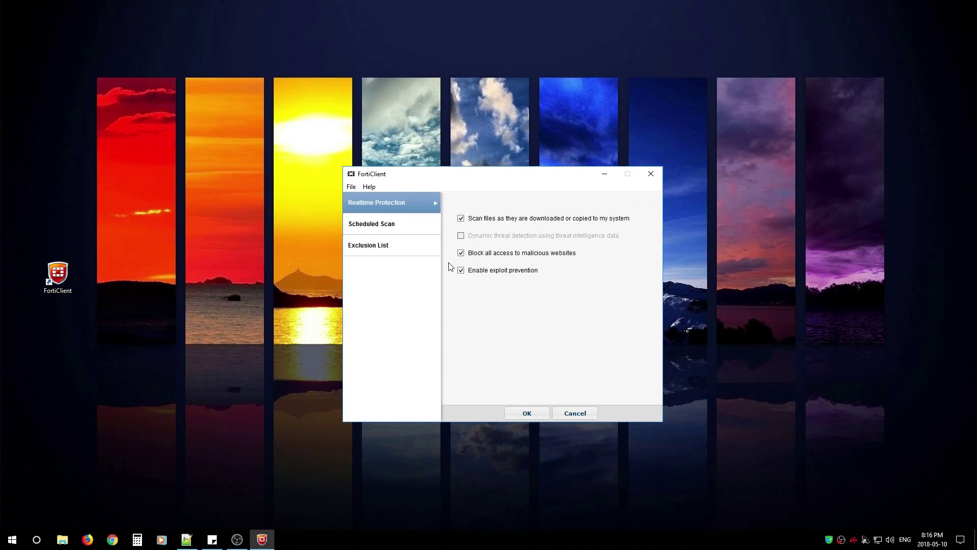
{"action": "left_click", "coordinate": [526, 415]}
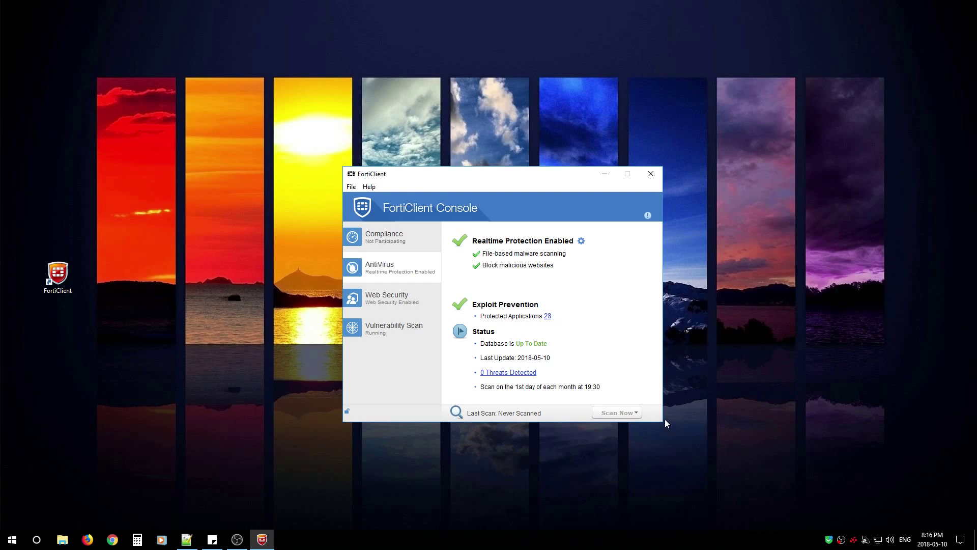
{"action": "left_click", "coordinate": [549, 317]}
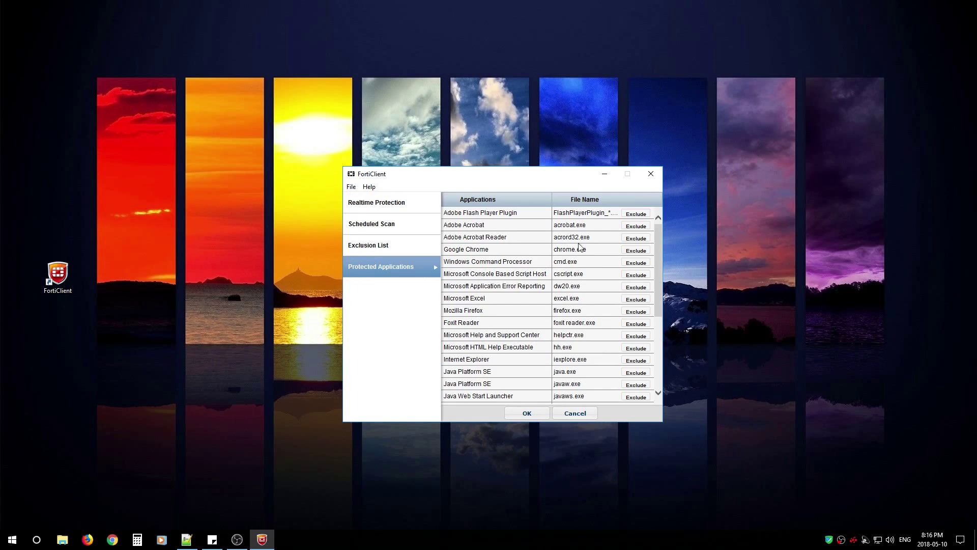
{"action": "scroll", "coordinate": [535, 306], "scroll_direction": "down", "scroll_amount": 1}
{"action": "scroll", "coordinate": [546, 344], "scroll_direction": "down", "scroll_amount": 2}
{"action": "scroll", "coordinate": [556, 373], "scroll_direction": "down", "scroll_amount": 1}
{"action": "scroll", "coordinate": [556, 373], "scroll_direction": "up", "scroll_amount": 4}
{"action": "scroll", "coordinate": [493, 333], "scroll_direction": "down", "scroll_amount": 4}
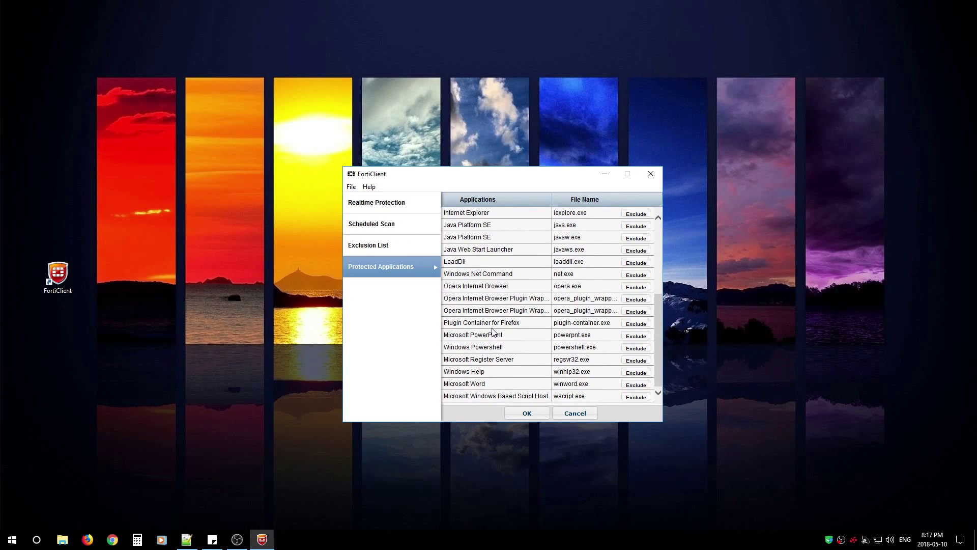
{"action": "left_click", "coordinate": [538, 412]}
{"action": "left_click", "coordinate": [393, 298]}
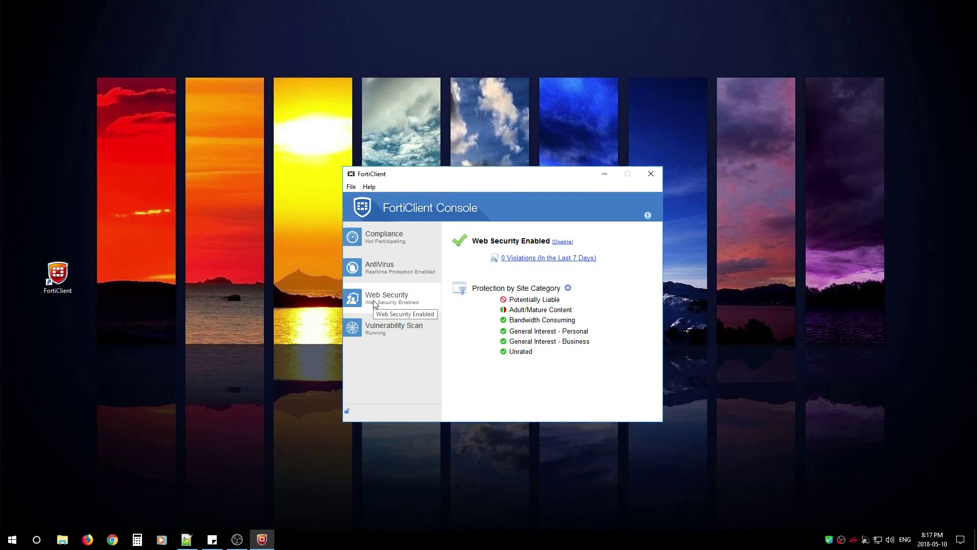
- Browse the web filtering site categories and exclusion list
{"action": "left_click", "coordinate": [568, 289]}
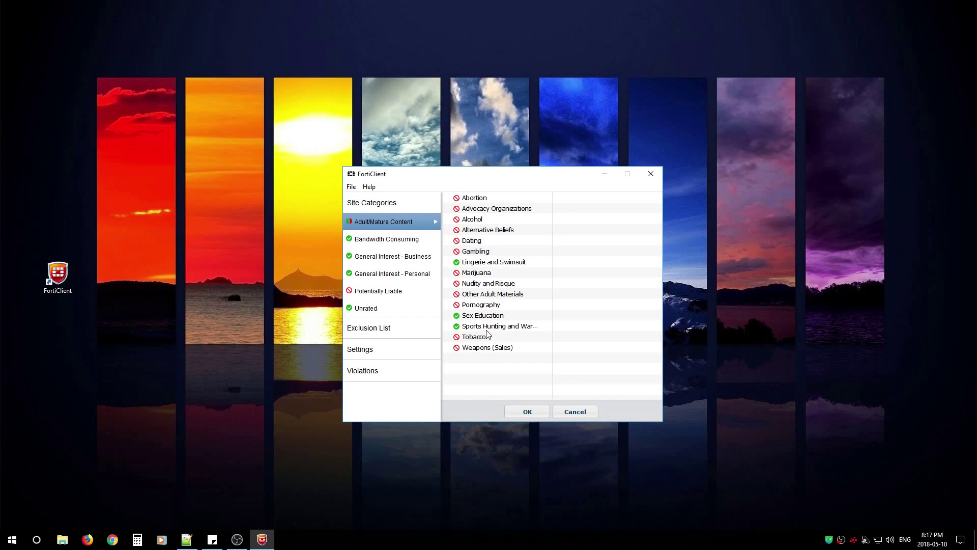
{"action": "left_click", "coordinate": [363, 240]}
{"action": "left_click", "coordinate": [372, 258]}
{"action": "left_click", "coordinate": [372, 277]}
{"action": "left_click", "coordinate": [374, 309]}
{"action": "left_click", "coordinate": [375, 336]}
- Enable 'Log all URLs' in web filtering settings, review Violations, and show Vulnerability Scan
{"action": "left_click", "coordinate": [373, 353]}
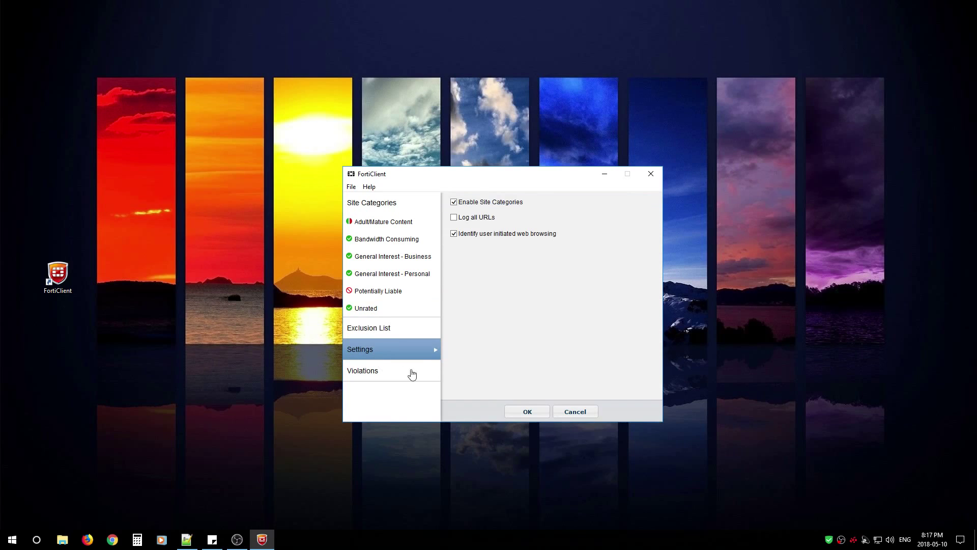
{"action": "left_click", "coordinate": [454, 218]}
{"action": "left_click", "coordinate": [382, 373]}
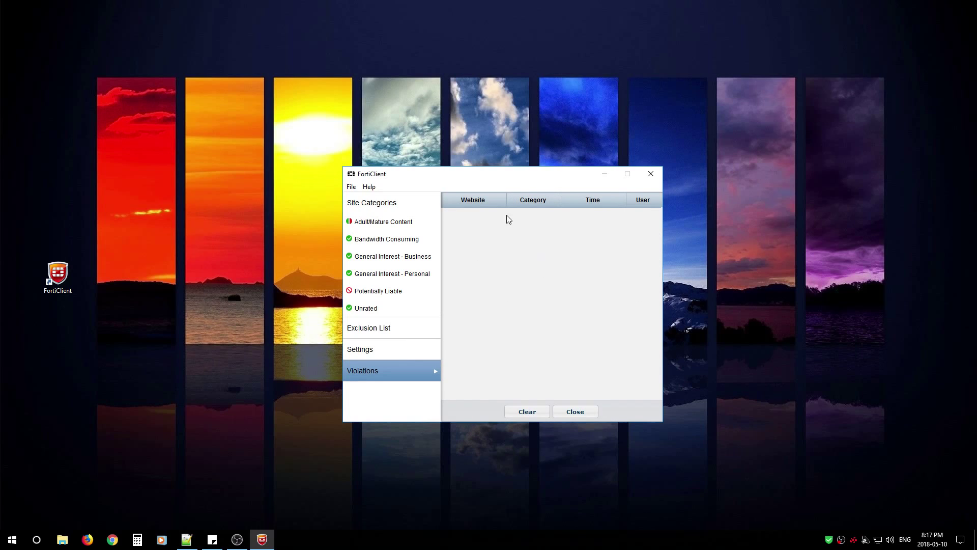
{"action": "left_click", "coordinate": [575, 411]}
{"action": "left_click", "coordinate": [385, 330]}
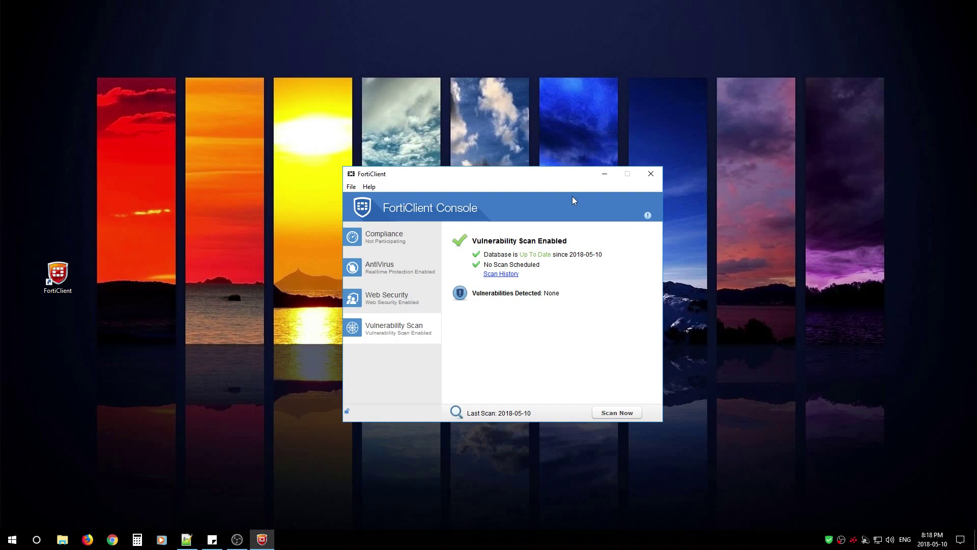
- Show the Compliance page with its FortiGate or EMS connection field
{"action": "left_click_drag", "start_coordinate": [541, 178], "coordinate": [570, 171]}
{"action": "left_click", "coordinate": [414, 238]}
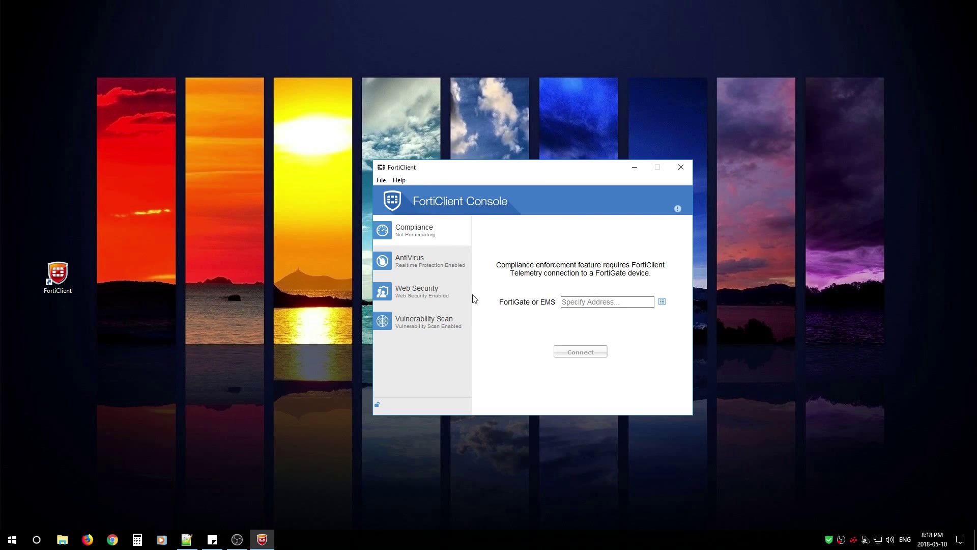